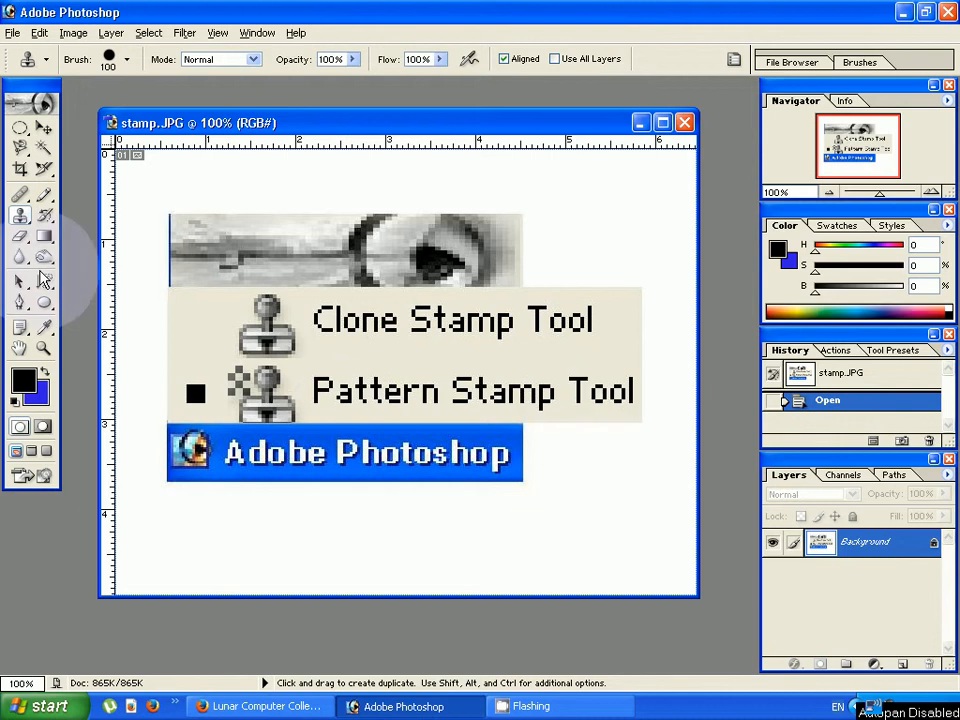
Step: View the Lunar Computer College YouTube channel in Firefox and return to the stamp.JPG image in Photoshop
{"action": "left_click", "coordinate": [27, 221]}
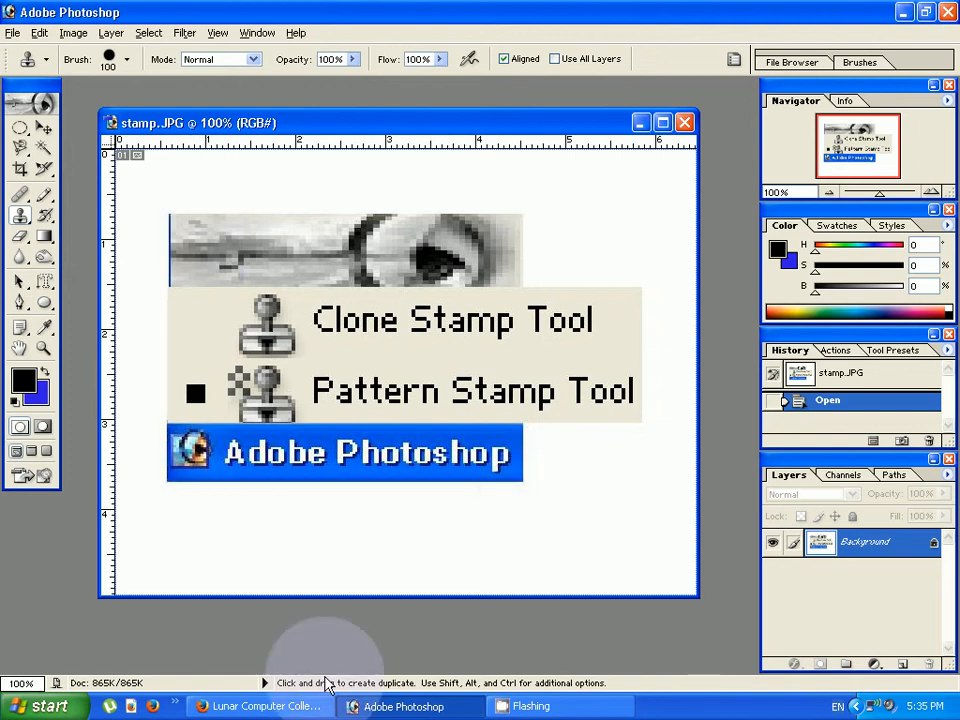
{"action": "left_click", "coordinate": [297, 707]}
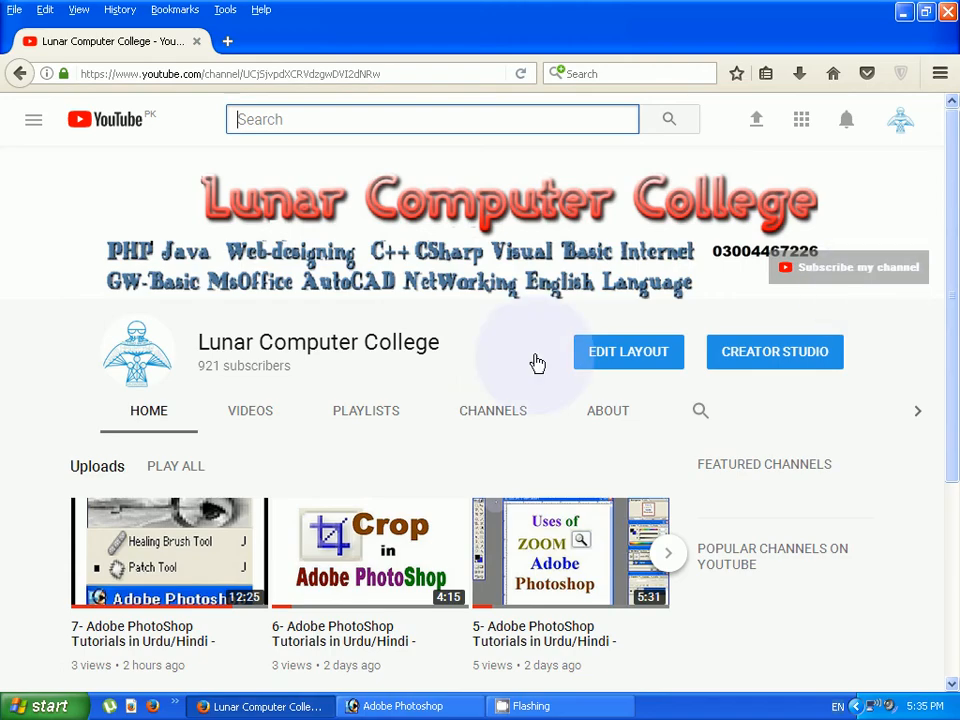
{"action": "left_click", "coordinate": [403, 707]}
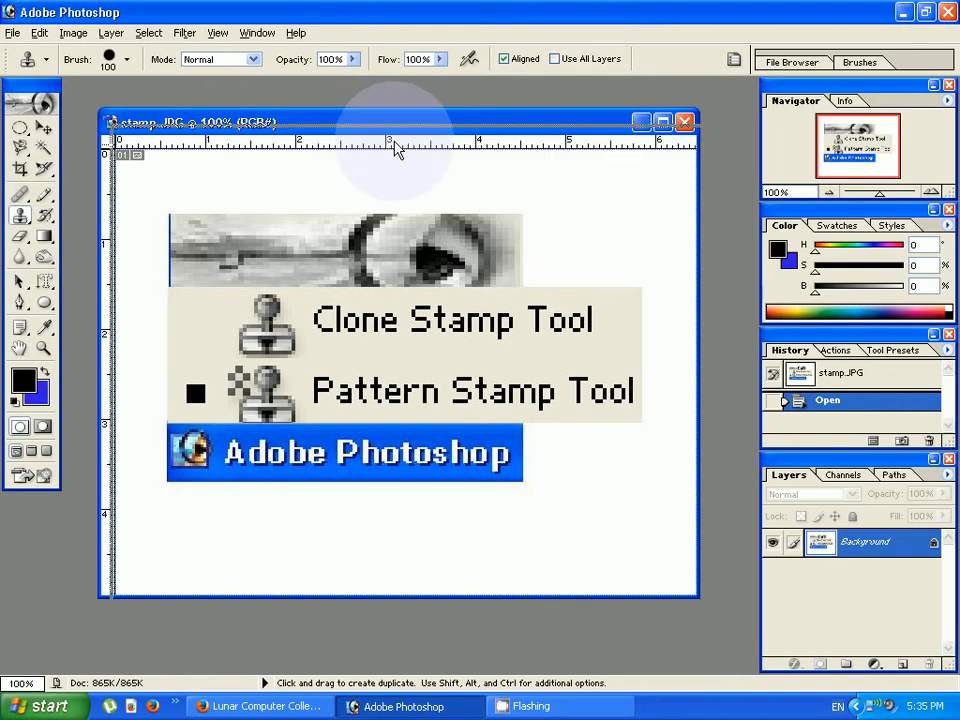
{"action": "left_click_drag", "start_coordinate": [407, 131], "coordinate": [417, 144]}
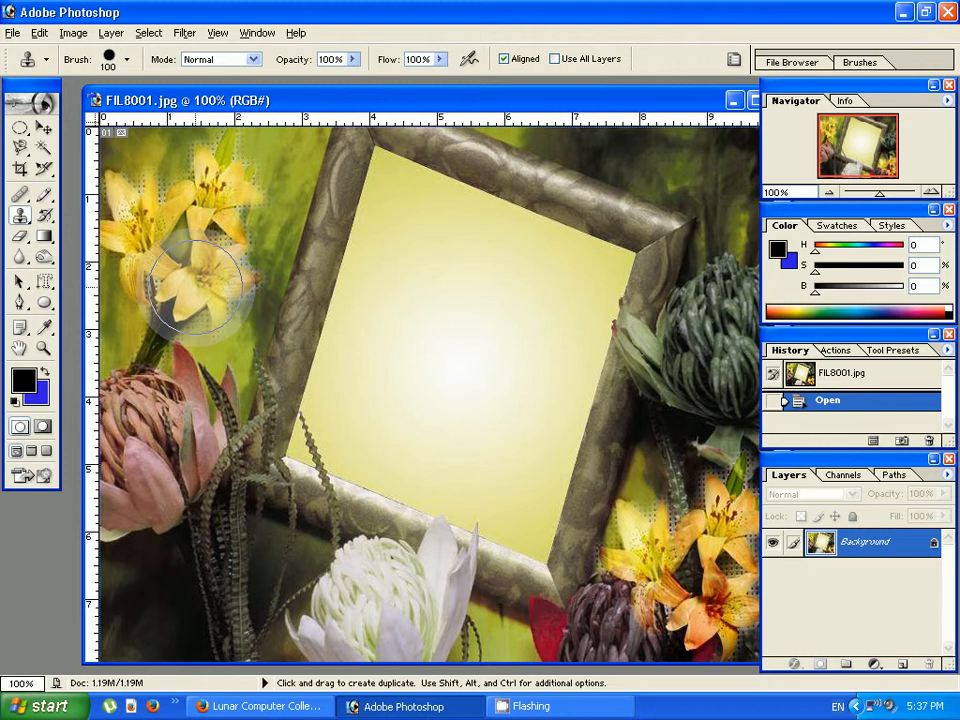
Step: Sample the lowest yellow lily with the Clone Stamp and clone it and the surrounding flowers into the blank frame interior
{"action": "key", "text": "alt"}
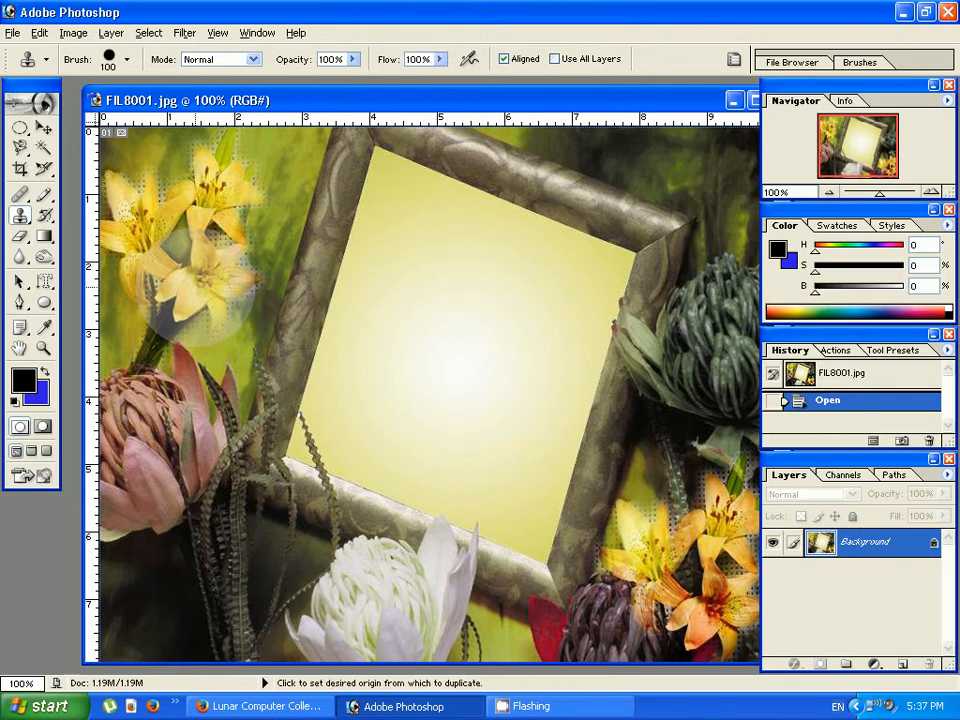
{"action": "left_click", "coordinate": [199, 287], "text": "alt"}
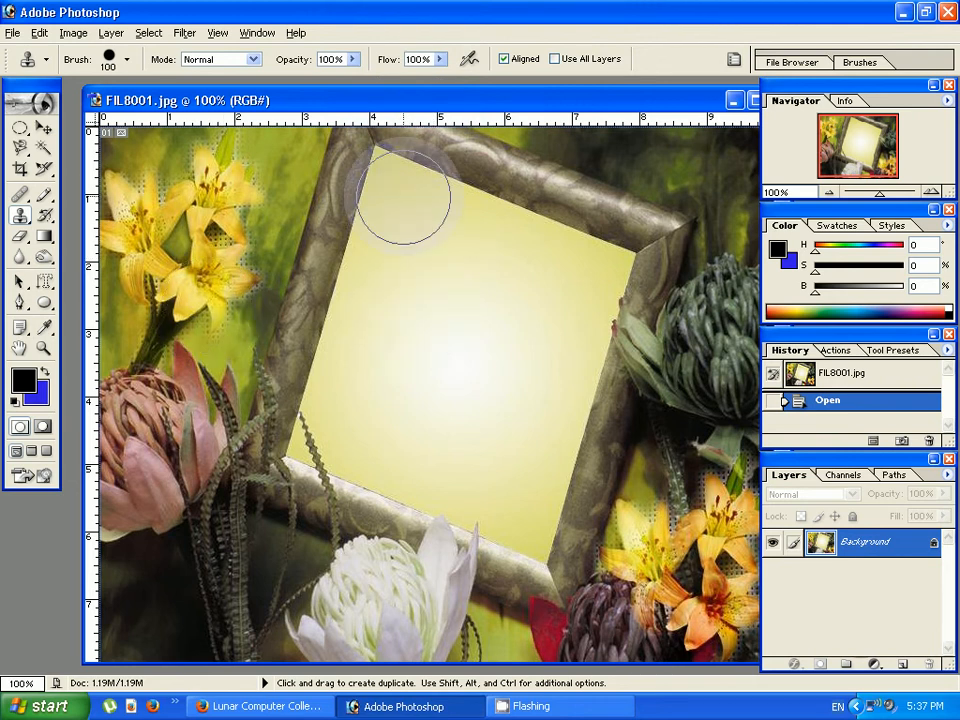
{"action": "mouse_move", "coordinate": [402, 206]}
{"action": "left_mouse_down"}
{"action": "mouse_move", "coordinate": [418, 220]}
{"action": "mouse_move", "coordinate": [368, 355]}
{"action": "mouse_move", "coordinate": [390, 426]}
{"action": "mouse_move", "coordinate": [495, 465]}
{"action": "mouse_move", "coordinate": [531, 404]}
{"action": "mouse_move", "coordinate": [569, 284]}
{"action": "mouse_move", "coordinate": [476, 297]}
{"action": "mouse_move", "coordinate": [455, 406]}
{"action": "mouse_move", "coordinate": [476, 392]}
{"action": "mouse_move", "coordinate": [448, 462]}
{"action": "mouse_move", "coordinate": [425, 463]}
{"action": "mouse_move", "coordinate": [513, 493]}
{"action": "left_mouse_up"}
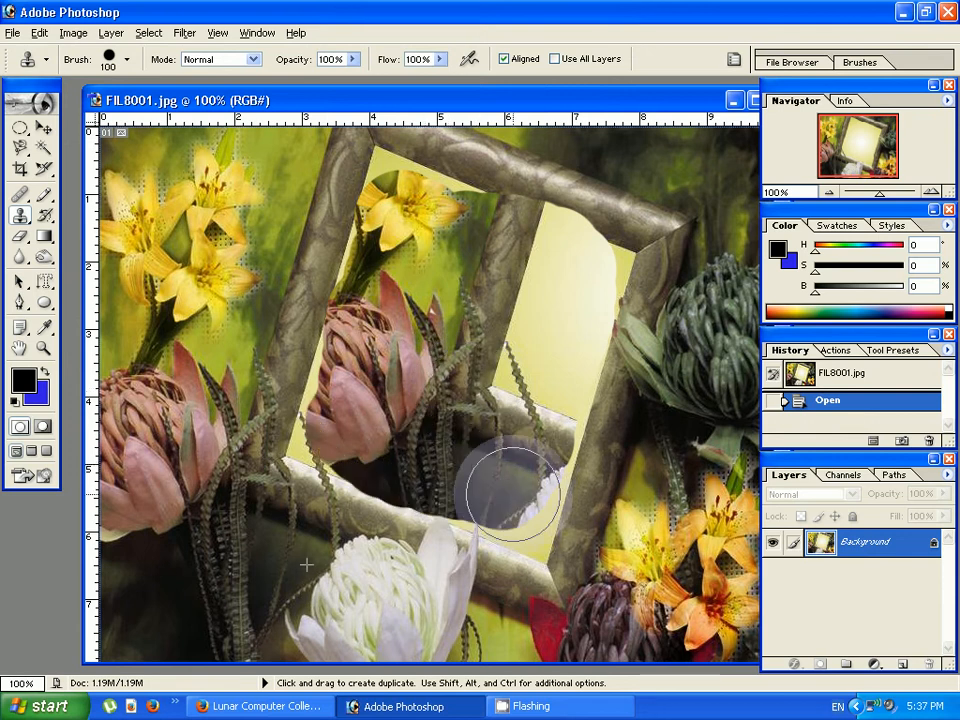
{"action": "left_click", "coordinate": [582, 276]}
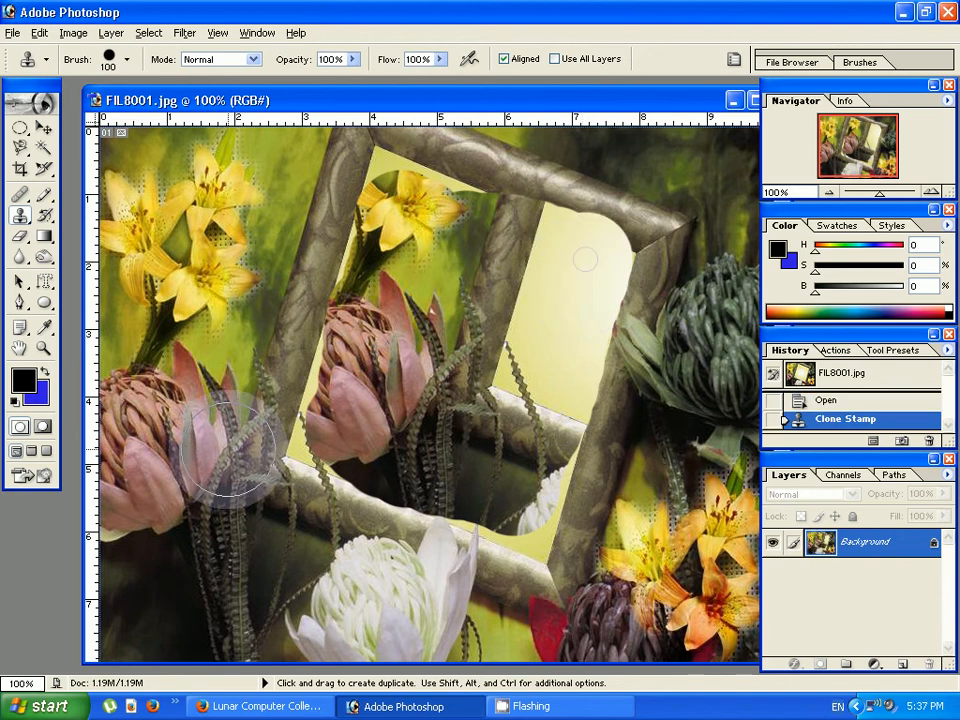
{"action": "mouse_move", "coordinate": [425, 275]}
{"action": "left_mouse_down"}
{"action": "mouse_move", "coordinate": [395, 265]}
{"action": "mouse_move", "coordinate": [388, 280]}
{"action": "left_mouse_up"}
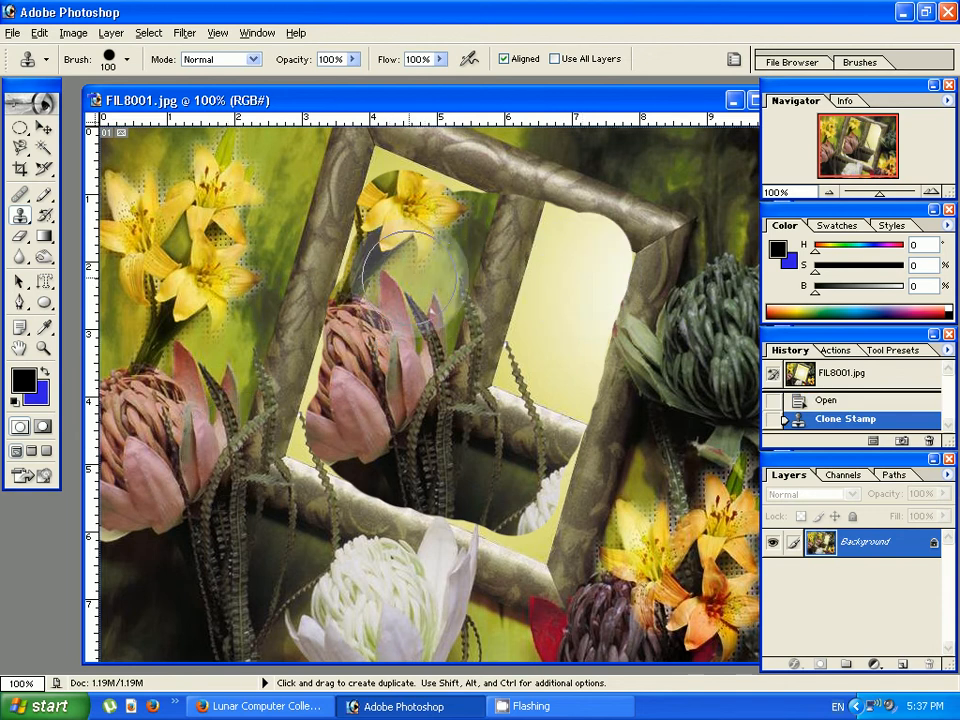
Step: Undo the Clone Stamp painting inside the frame
{"action": "key", "text": "ctrl"}
{"action": "key", "text": "shift+alt"}
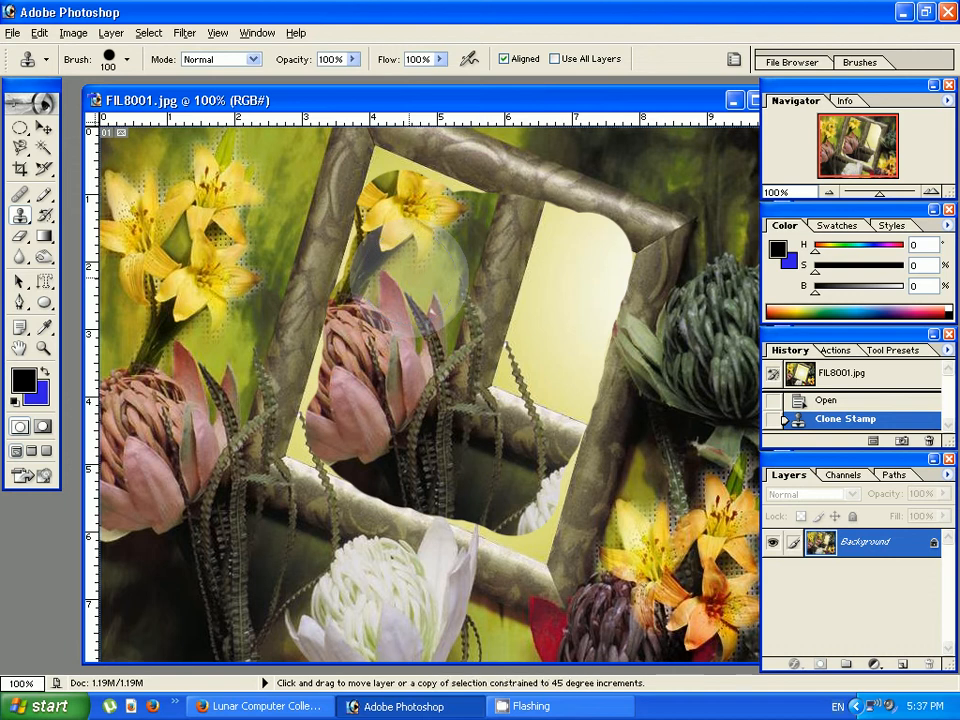
{"action": "key", "text": "ctrl+alt+z"}
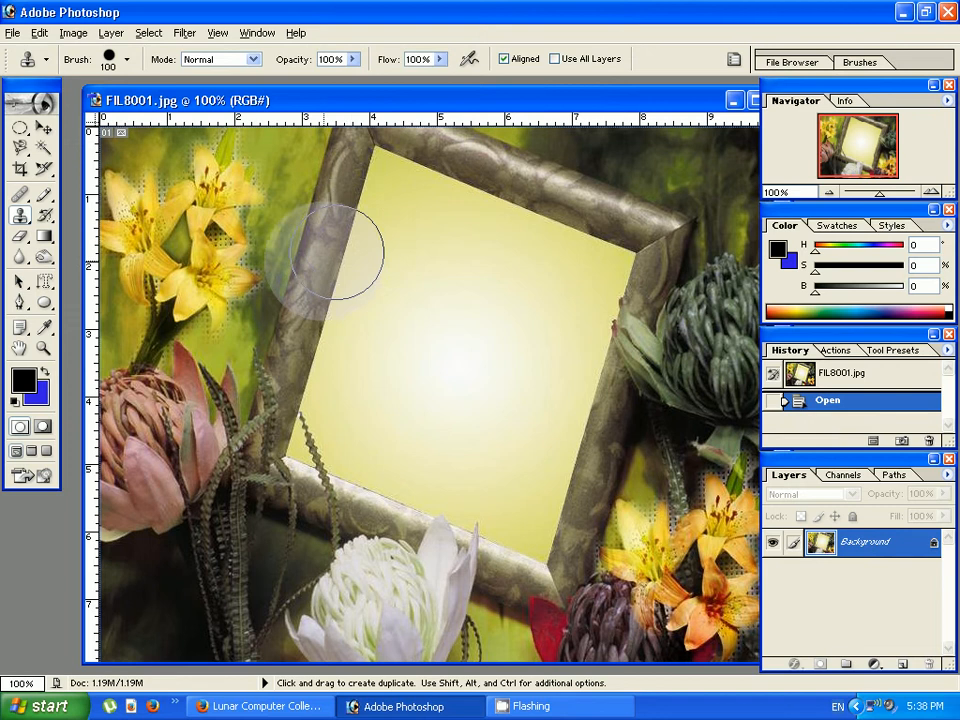
Step: Switch to the Pattern Stamp tool and set its brush size to 30
{"action": "left_click", "coordinate": [29, 226]}
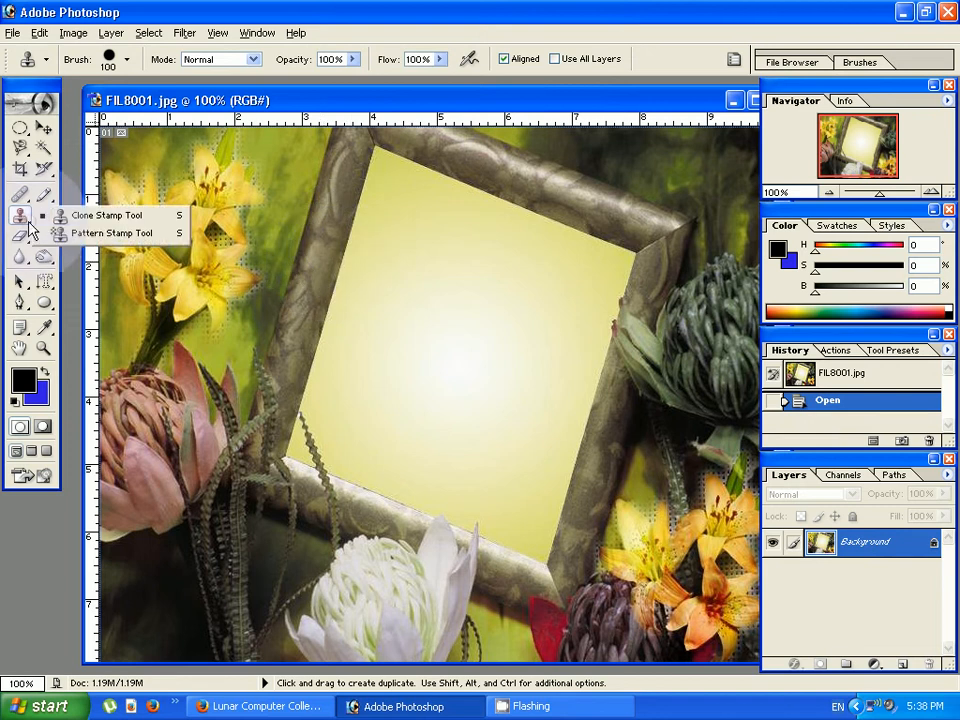
{"action": "left_click", "coordinate": [95, 233]}
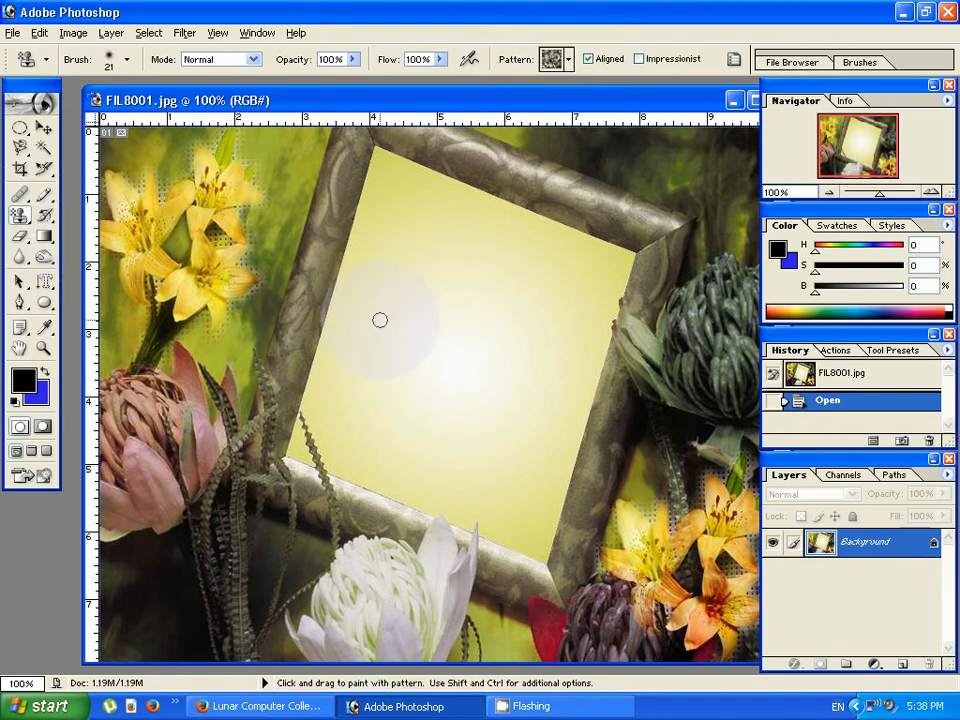
{"action": "key", "text": "bracketright"}
{"action": "key", "text": "bracketright"}
{"action": "key", "text": "bracketright"}
{"action": "key", "text": "bracketright"}
{"action": "key", "text": "bracketright"}
{"action": "key", "text": "bracketright"}
{"action": "key", "text": "bracketright"}
{"action": "key", "text": "bracketright"}
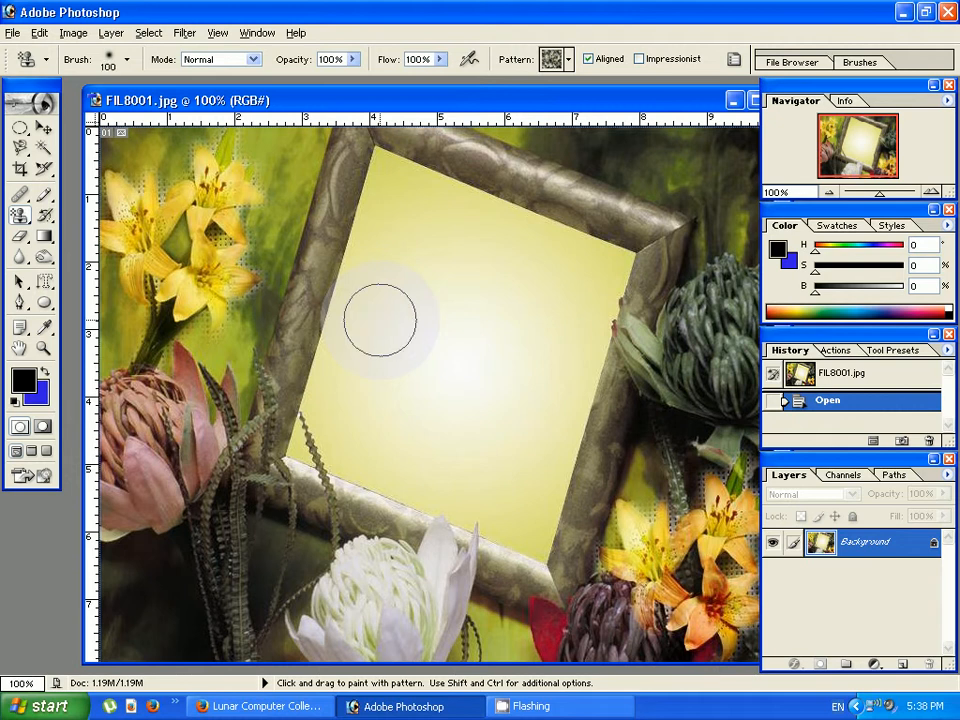
{"action": "key", "text": "bracketright"}
{"action": "key", "text": "bracketright"}
{"action": "key", "text": "bracketright"}
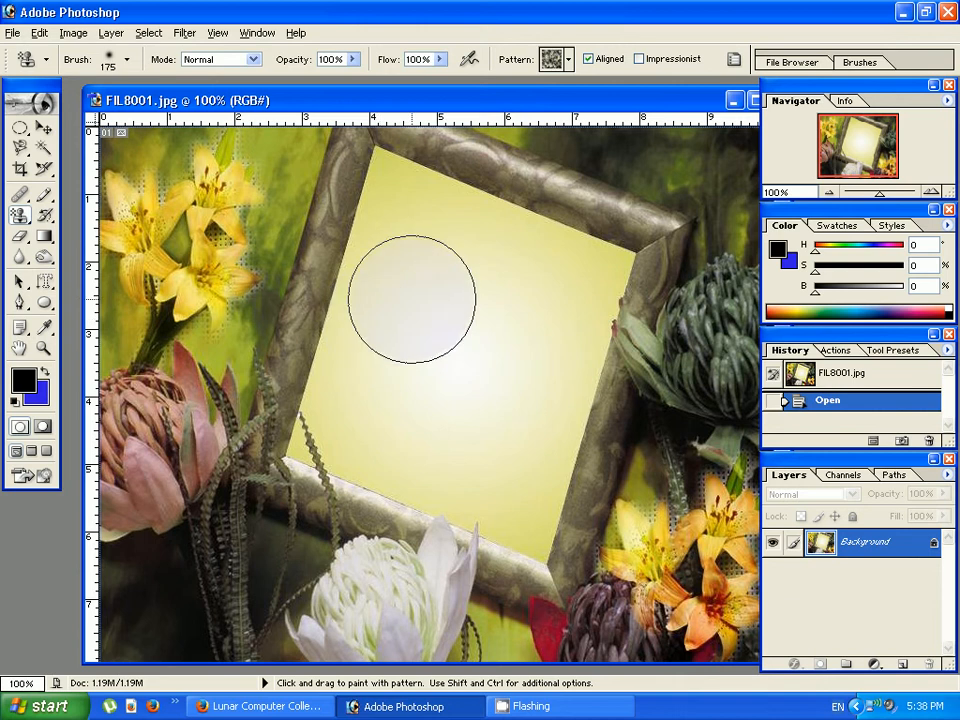
{"action": "key", "text": "bracketright"}
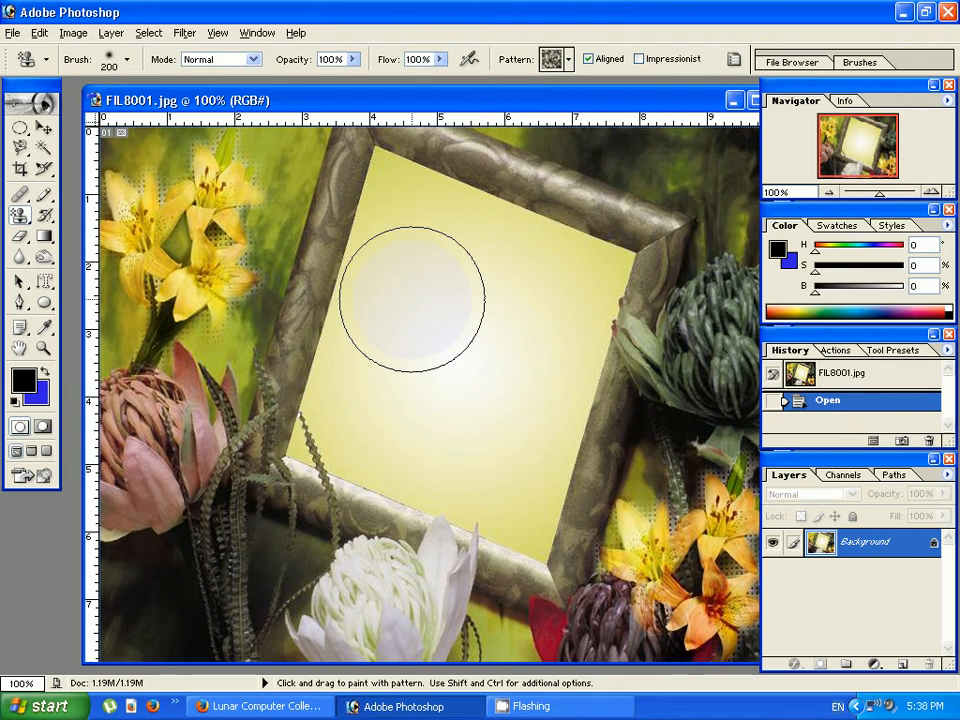
{"action": "key", "text": "bracketleft"}
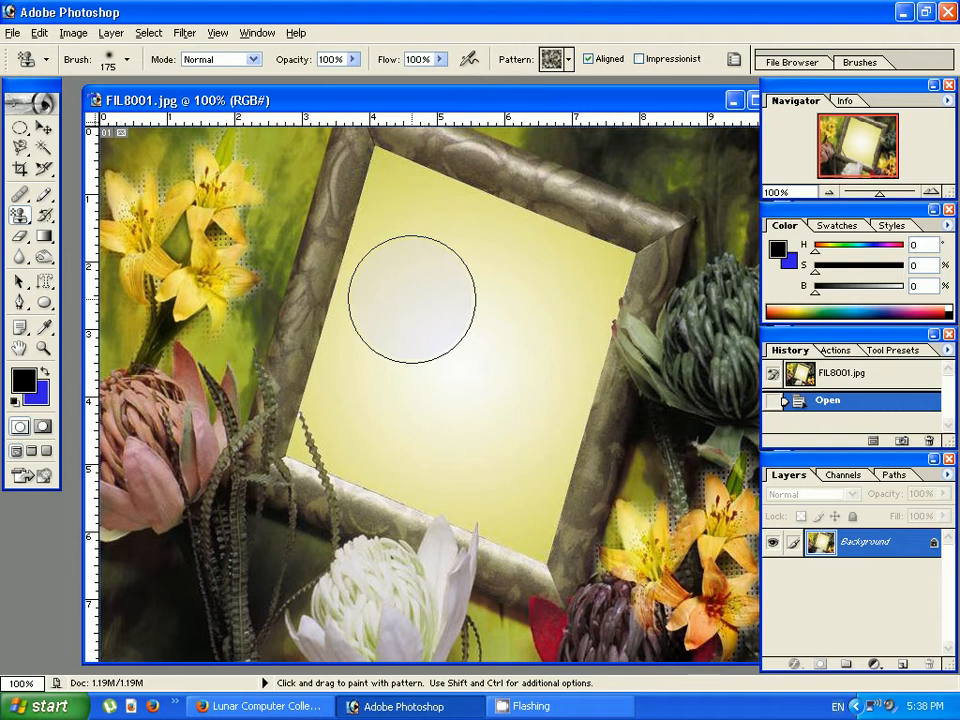
{"action": "key", "text": "bracketleft"}
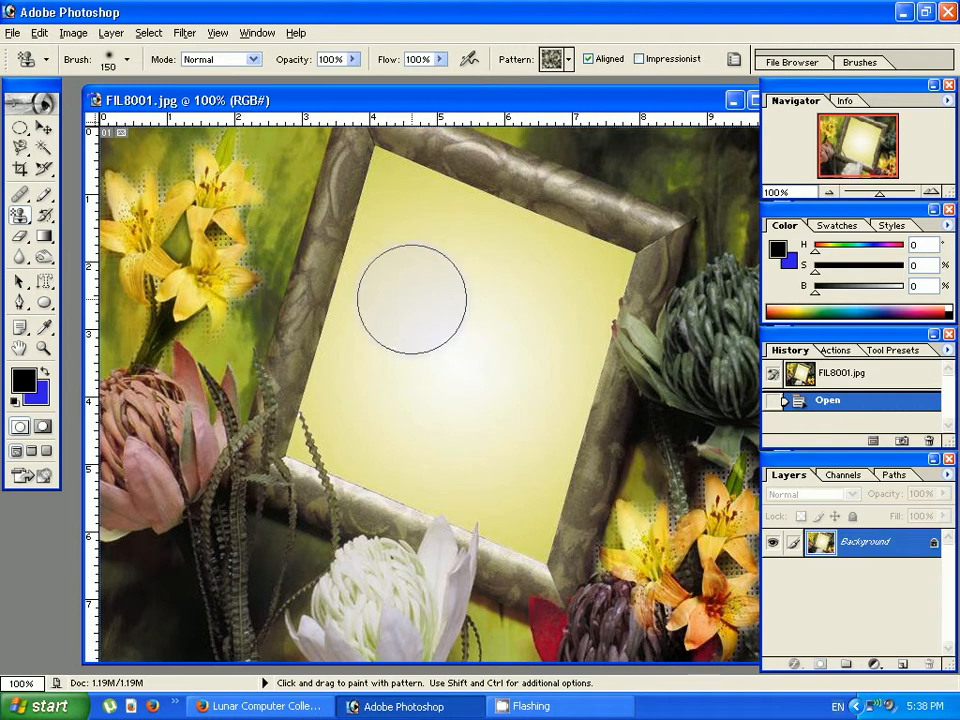
{"action": "key", "text": "bracketright"}
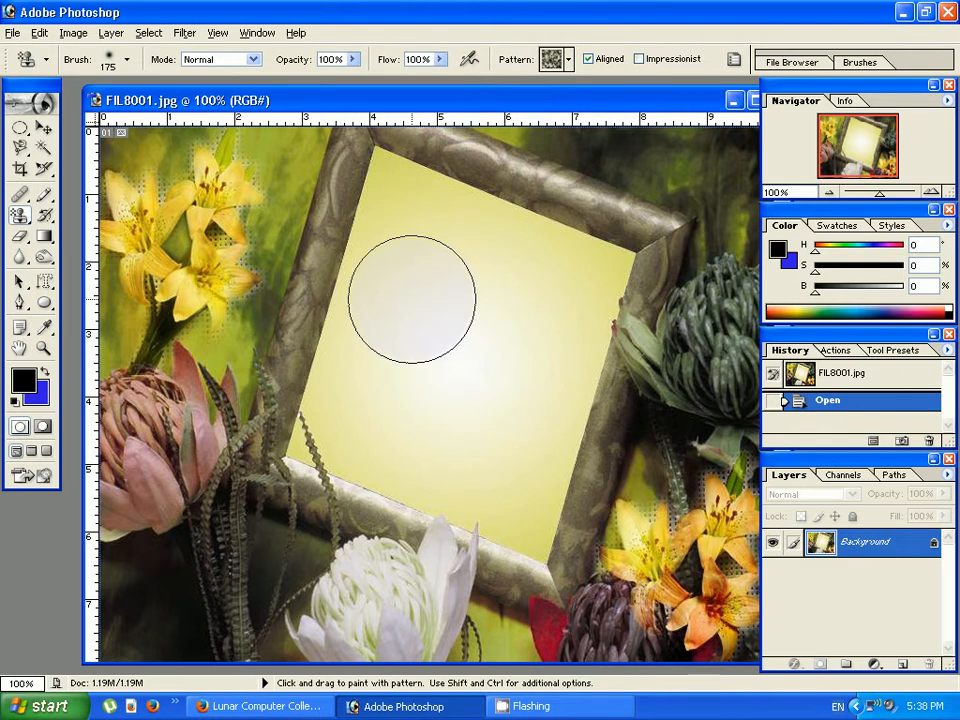
{"action": "key", "text": "bracketleft"}
{"action": "key", "text": "bracketleft"}
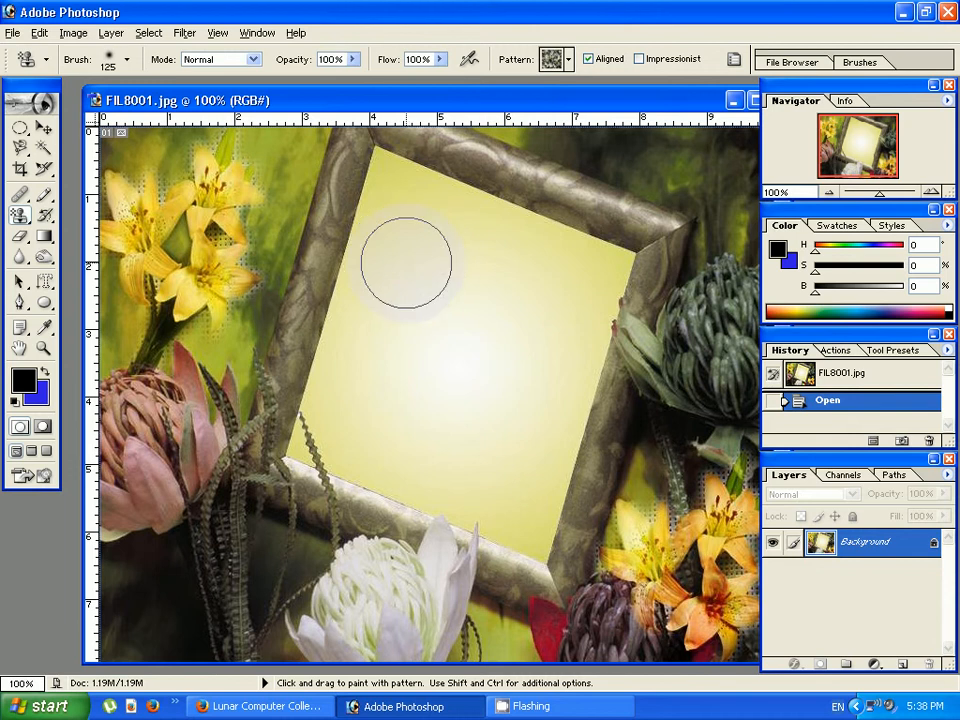
{"action": "key", "text": "bracketleft"}
{"action": "key", "text": "bracketleft"}
{"action": "key", "text": "bracketleft"}
{"action": "key", "text": "bracketleft"}
{"action": "key", "text": "bracketleft"}
{"action": "key", "text": "bracketleft"}
{"action": "key", "text": "bracketleft"}
{"action": "key", "text": "bracketleft"}
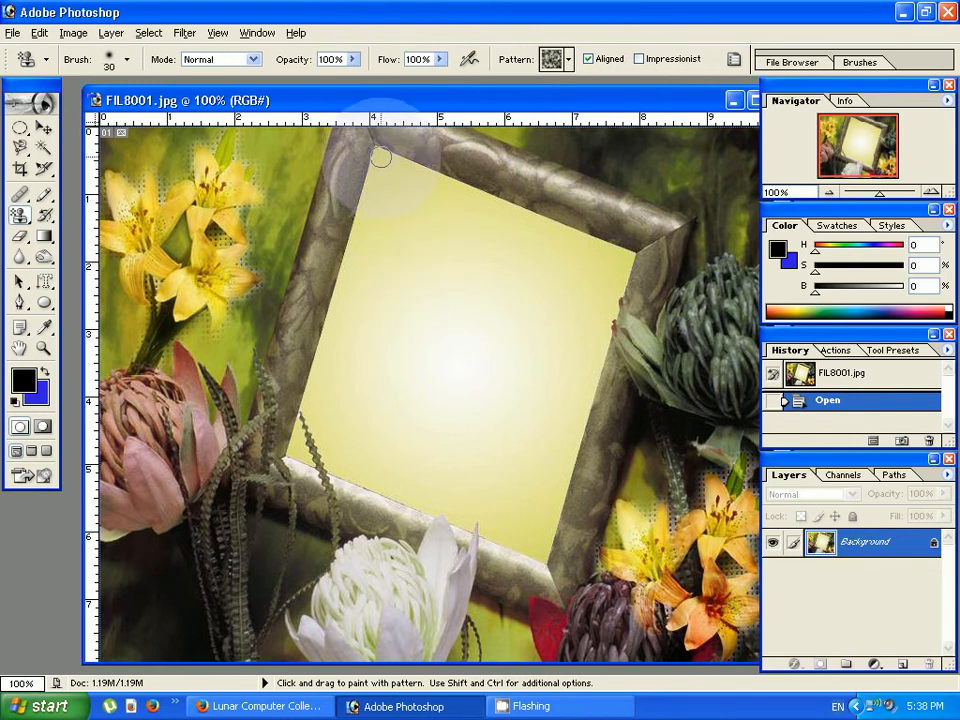
Step: Paint the grey floral pattern along the frame's inner upper edge, enlarging the brush to 60
{"action": "left_click_drag", "start_coordinate": [386, 177], "coordinate": [407, 214]}
{"action": "key", "text": "bracketright"}
{"action": "key", "text": "bracketright"}
{"action": "key", "text": "bracketright"}
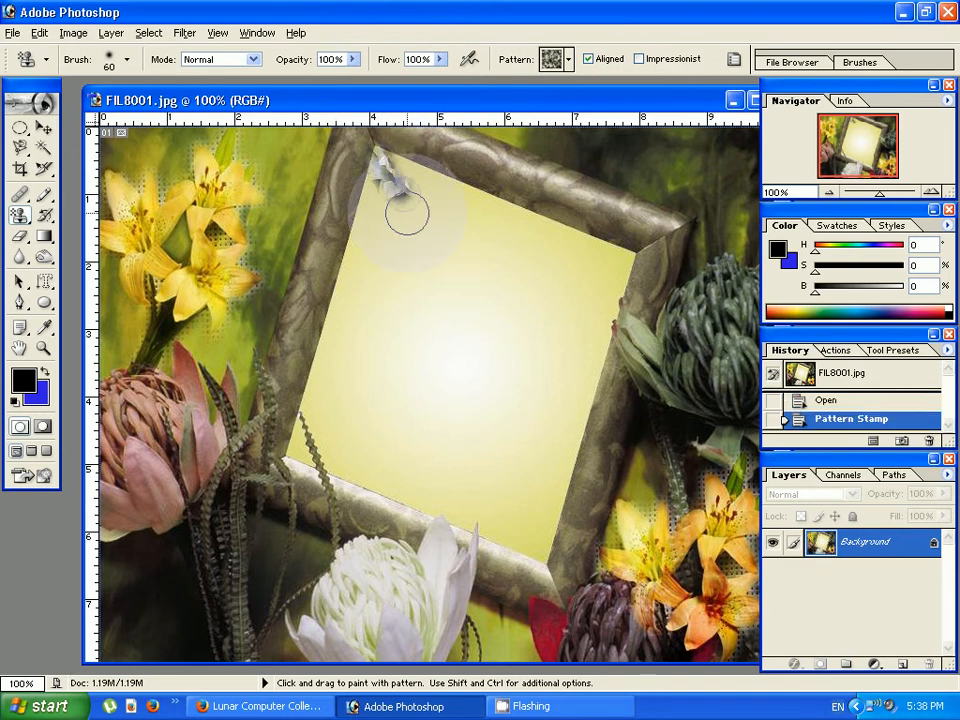
{"action": "left_click_drag", "start_coordinate": [390, 176], "coordinate": [628, 272]}
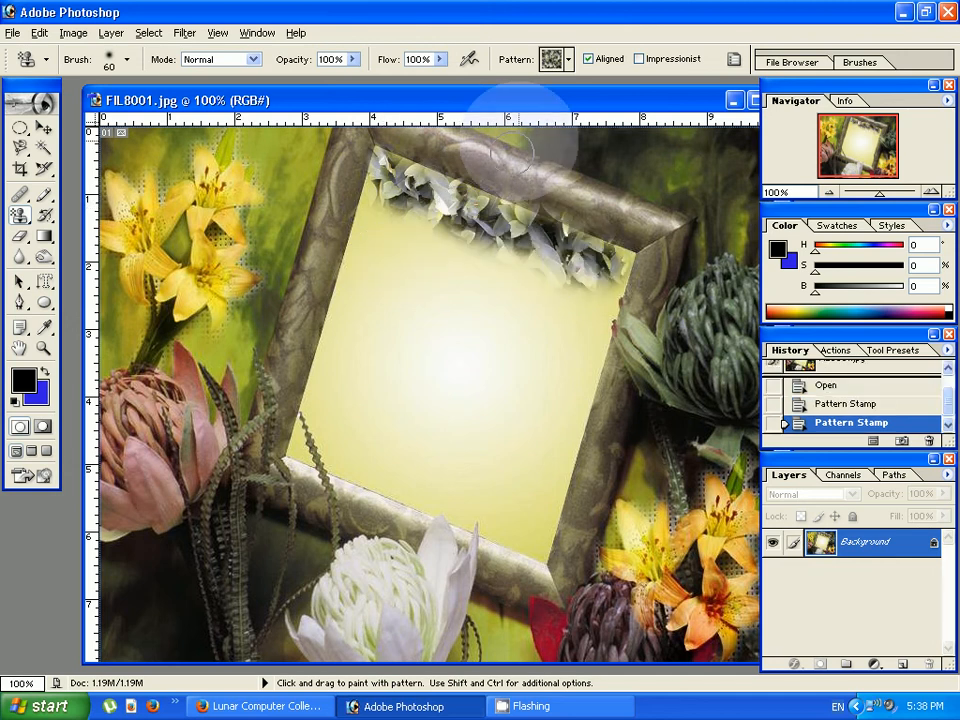
Step: Choose the yellow flower pattern and paint it across the middle of the frame's interior
{"action": "left_click", "coordinate": [568, 60]}
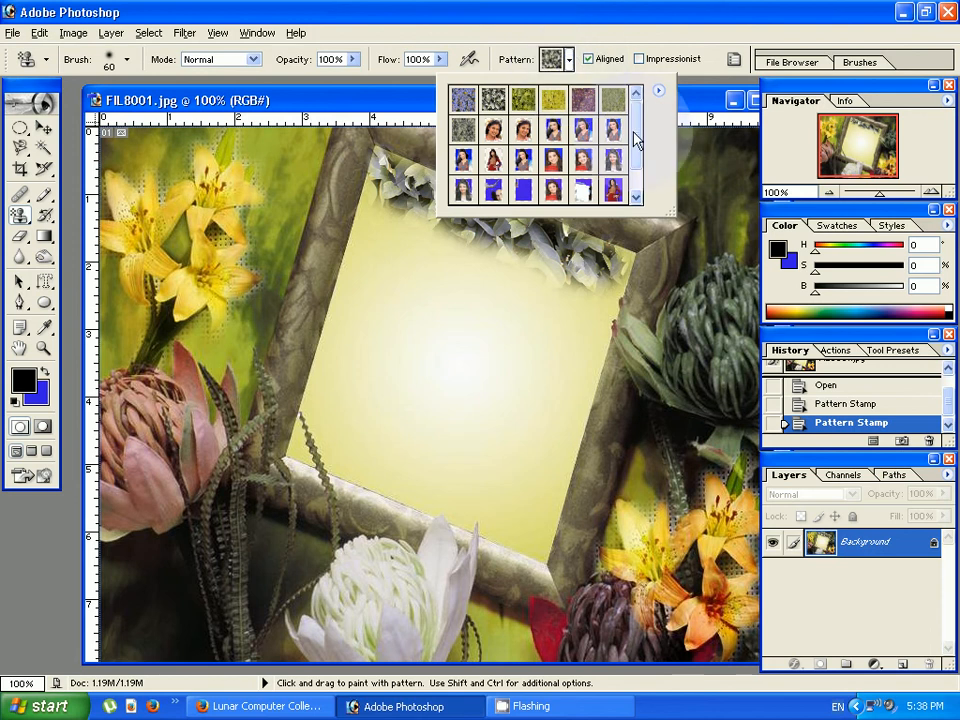
{"action": "mouse_move", "coordinate": [637, 141]}
{"action": "left_mouse_down"}
{"action": "mouse_move", "coordinate": [638, 186]}
{"action": "mouse_move", "coordinate": [637, 143]}
{"action": "left_mouse_up"}
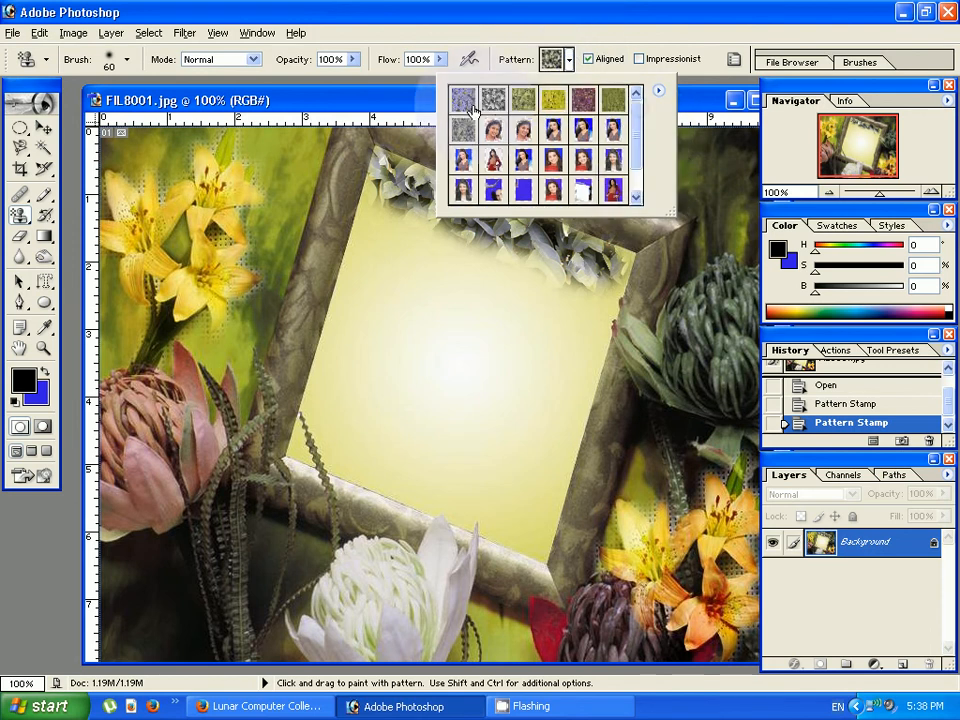
{"action": "left_click", "coordinate": [553, 102]}
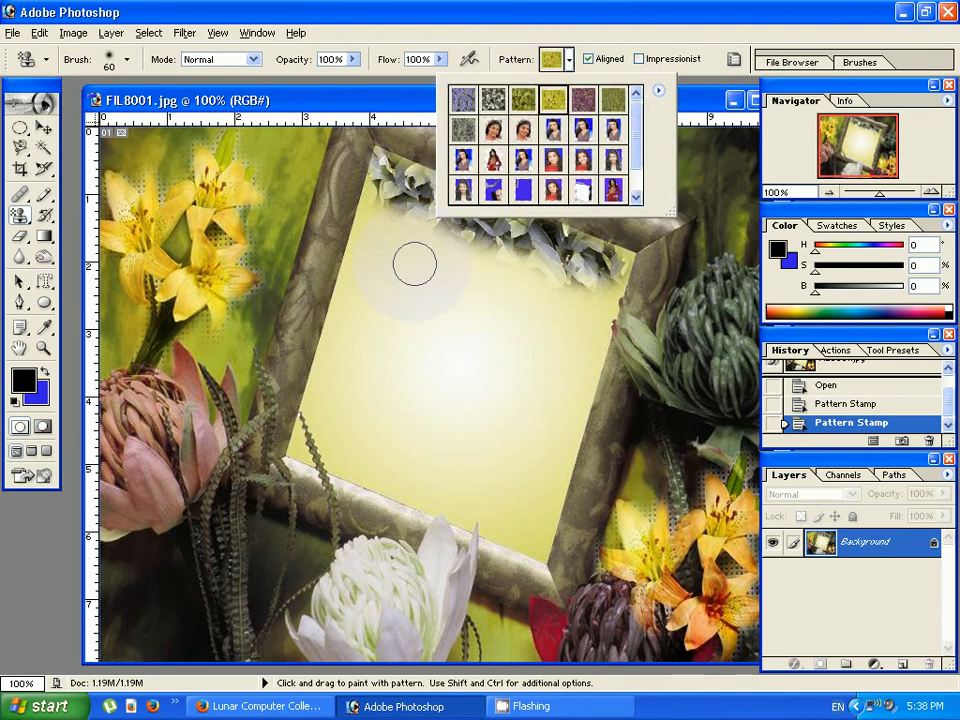
{"action": "left_click", "coordinate": [385, 230]}
{"action": "mouse_move", "coordinate": [385, 230]}
{"action": "left_mouse_down"}
{"action": "mouse_move", "coordinate": [555, 323]}
{"action": "mouse_move", "coordinate": [594, 319]}
{"action": "mouse_move", "coordinate": [568, 386]}
{"action": "mouse_move", "coordinate": [388, 292]}
{"action": "mouse_move", "coordinate": [360, 340]}
{"action": "mouse_move", "coordinate": [455, 385]}
{"action": "left_mouse_up"}
Step: Choose the blue flower pattern and paint it inside the frame, starting below the yellow flowers
{"action": "left_click", "coordinate": [568, 60]}
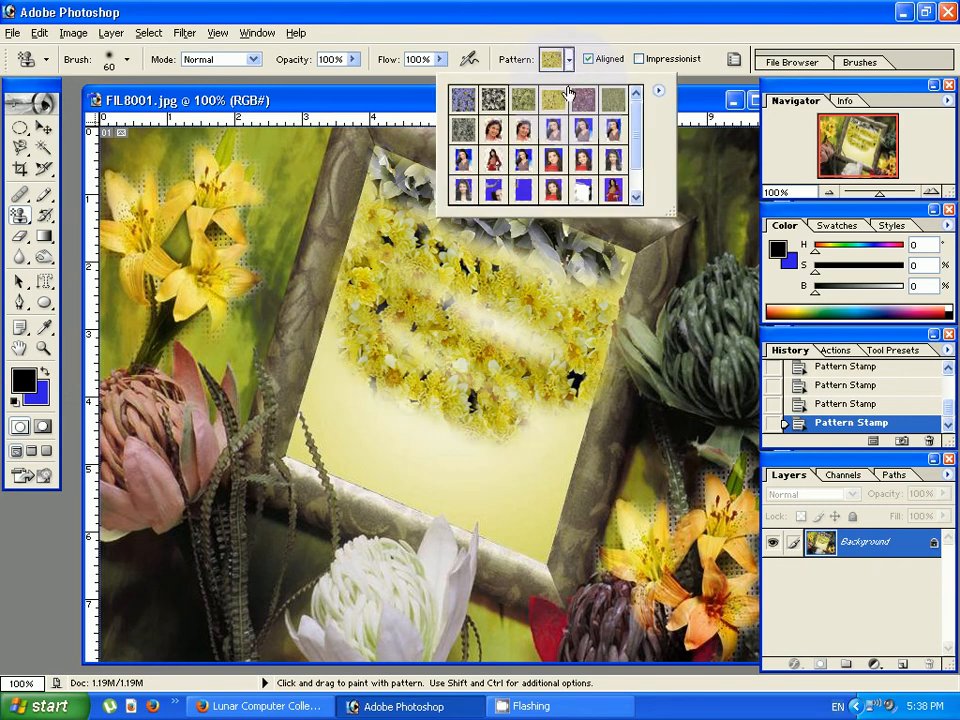
{"action": "left_click", "coordinate": [461, 101]}
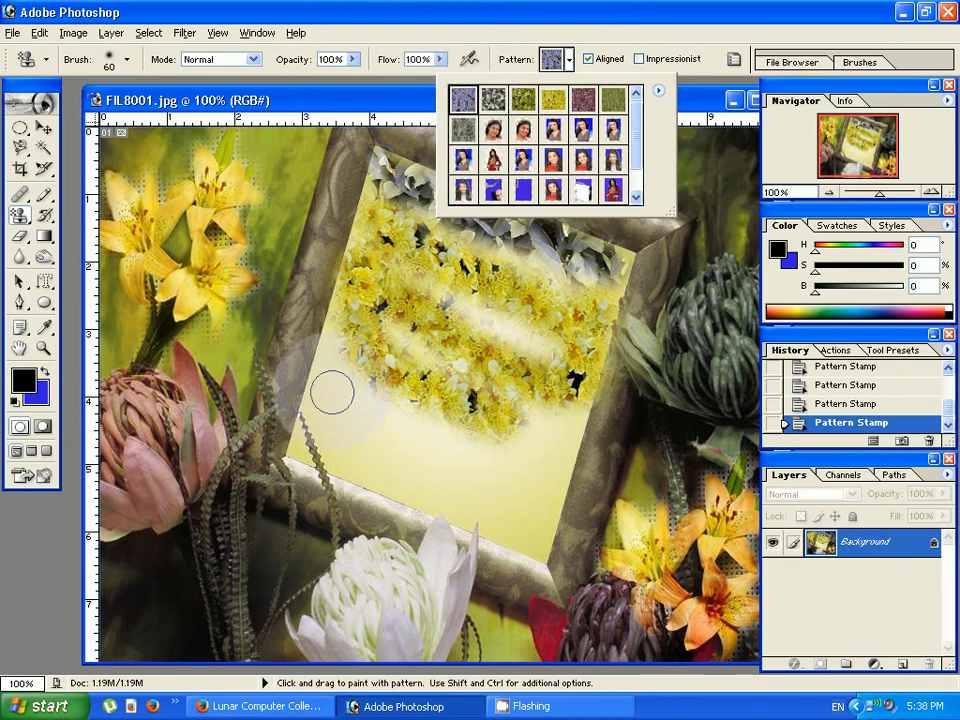
{"action": "mouse_move", "coordinate": [331, 392]}
{"action": "left_mouse_down"}
{"action": "mouse_move", "coordinate": [493, 451]}
{"action": "mouse_move", "coordinate": [524, 425]}
{"action": "mouse_move", "coordinate": [562, 435]}
{"action": "mouse_move", "coordinate": [543, 533]}
{"action": "mouse_move", "coordinate": [328, 430]}
{"action": "mouse_move", "coordinate": [461, 354]}
{"action": "left_mouse_up"}
{"action": "left_click", "coordinate": [499, 321]}
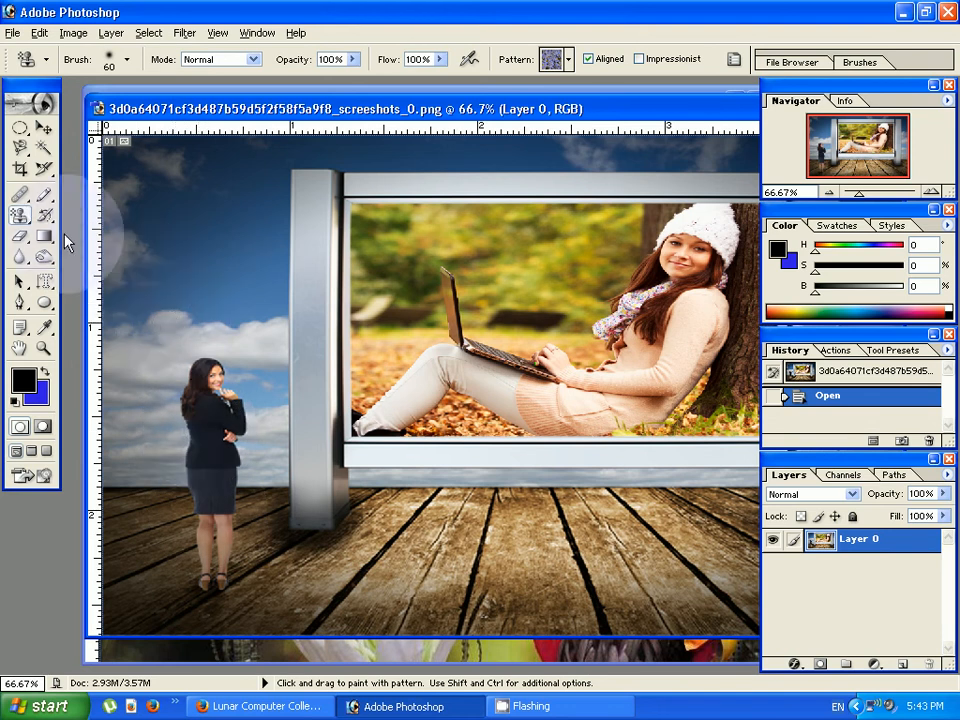
Step: Switch to the Clone Stamp with brush size 60 and clone the standing woman into the billboard picture beside the seated woman
{"action": "left_click_drag", "start_coordinate": [28, 226], "coordinate": [134, 220]}
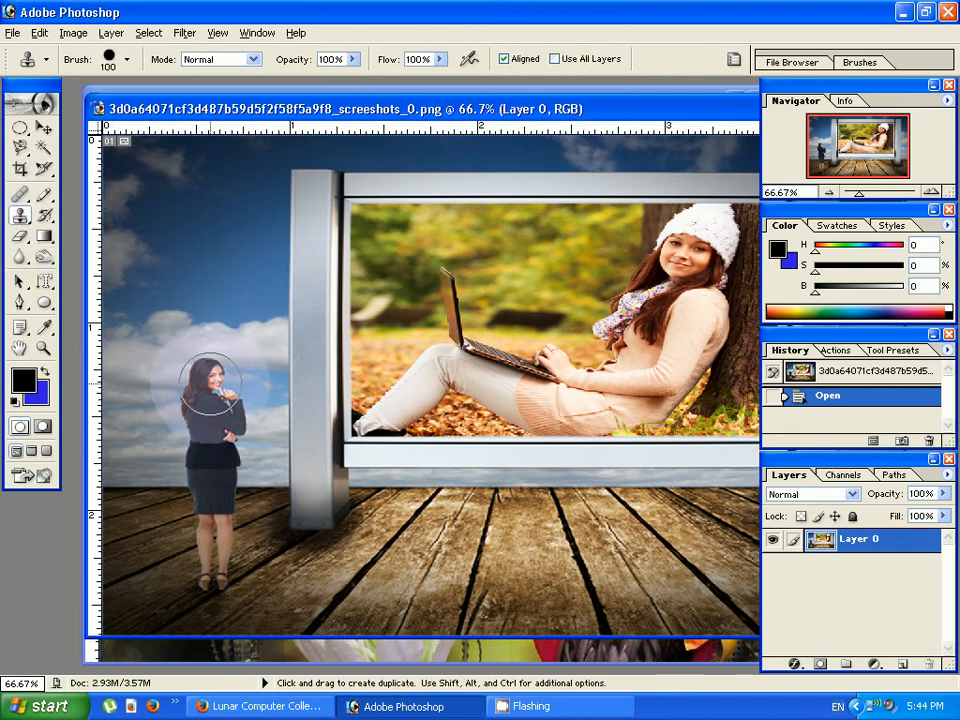
{"action": "key", "text": "bracketleft"}
{"action": "key", "text": "bracketleft"}
{"action": "key", "text": "bracketleft"}
{"action": "key", "text": "bracketleft"}
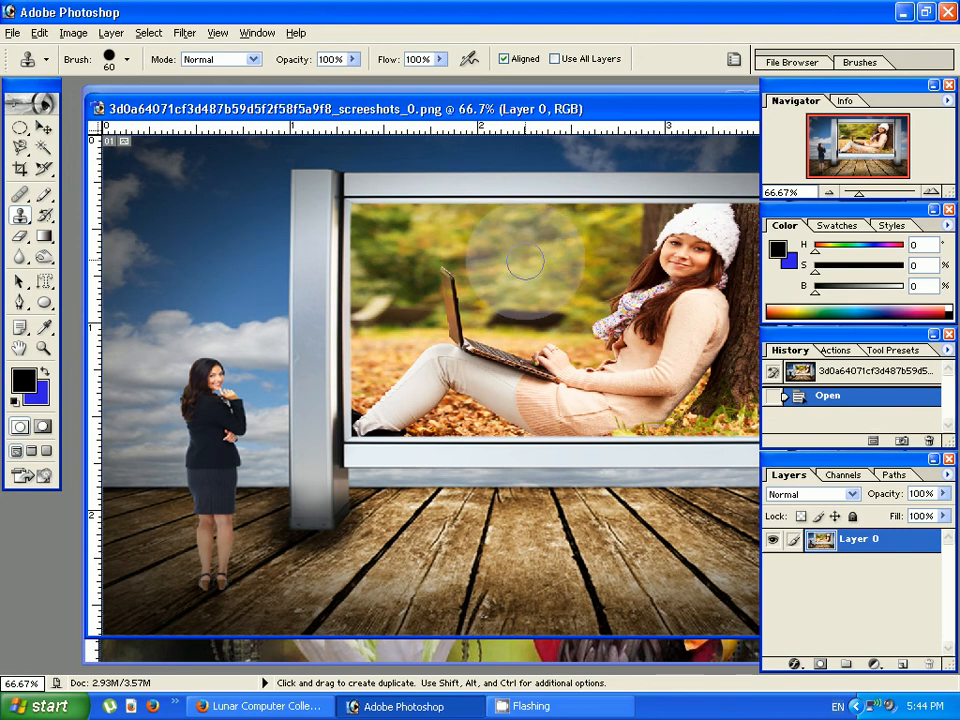
{"action": "left_click", "coordinate": [571, 235]}
{"action": "mouse_move", "coordinate": [571, 235]}
{"action": "left_mouse_down"}
{"action": "mouse_move", "coordinate": [560, 318]}
{"action": "mouse_move", "coordinate": [569, 320]}
{"action": "mouse_move", "coordinate": [522, 313]}
{"action": "left_mouse_up"}
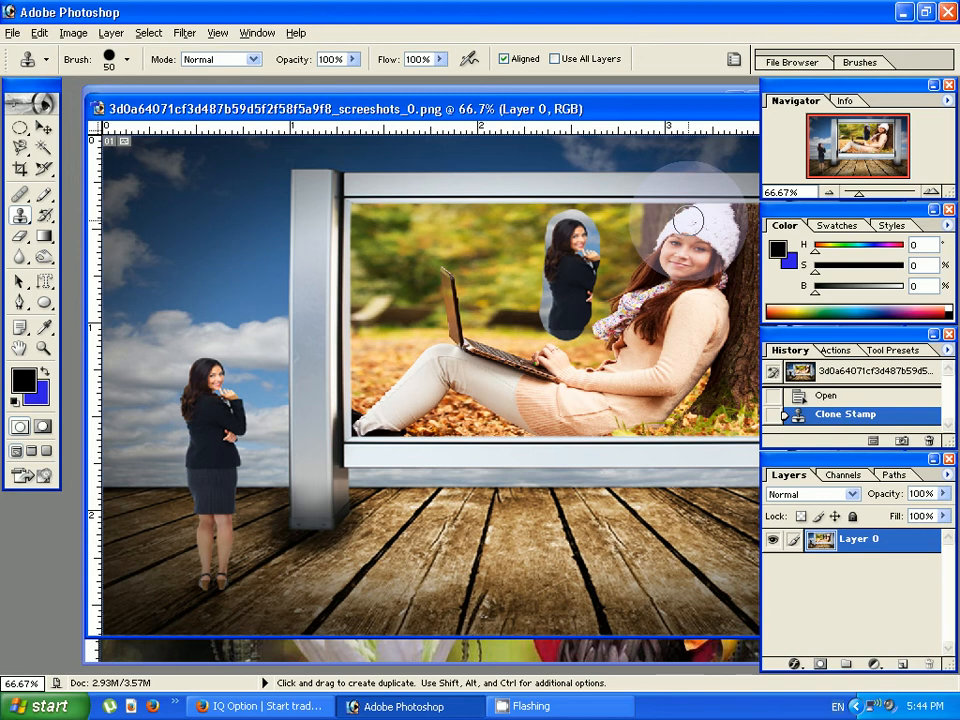
Step: Reduce the Clone Stamp brush to 50 and clone cloudy sky over the seated woman's white knit hat
{"action": "key", "text": "bracketleft"}
{"action": "mouse_move", "coordinate": [688, 222]}
{"action": "left_mouse_down"}
{"action": "mouse_move", "coordinate": [719, 236]}
{"action": "mouse_move", "coordinate": [727, 228]}
{"action": "mouse_move", "coordinate": [703, 213]}
{"action": "mouse_move", "coordinate": [651, 229]}
{"action": "left_mouse_up"}
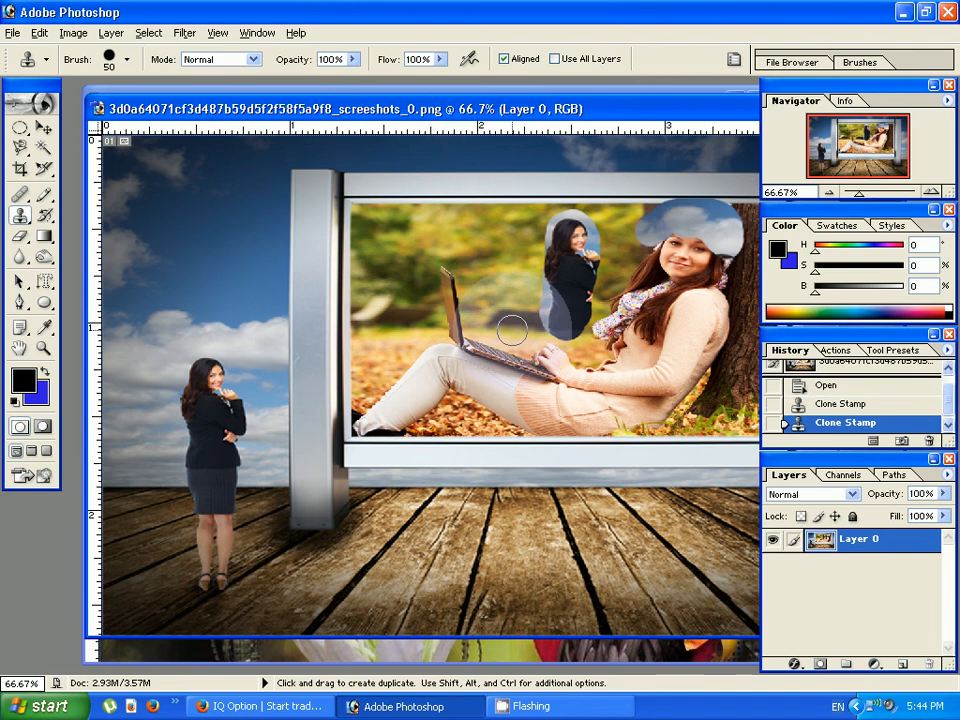
{"action": "mouse_move", "coordinate": [511, 328]}
{"action": "left_mouse_down"}
{"action": "mouse_move", "coordinate": [567, 369]}
{"action": "mouse_move", "coordinate": [478, 495]}
{"action": "left_mouse_up"}
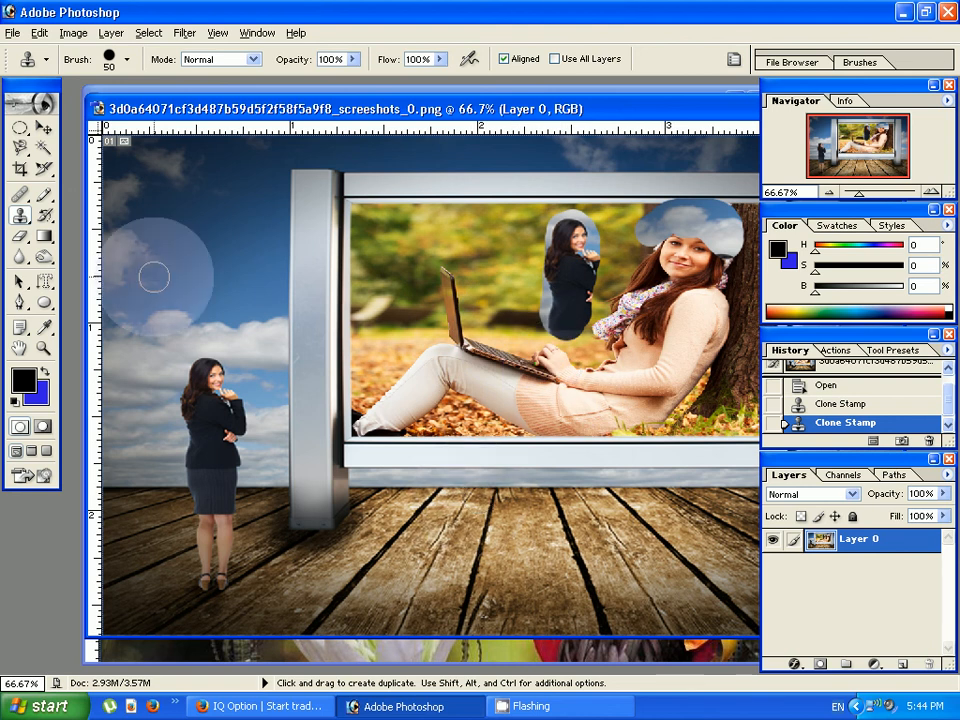
Step: Switch to the Pattern Stamp and paint the blue flower pattern along the billboard's lower rail
{"action": "left_click_drag", "start_coordinate": [24, 223], "coordinate": [70, 240]}
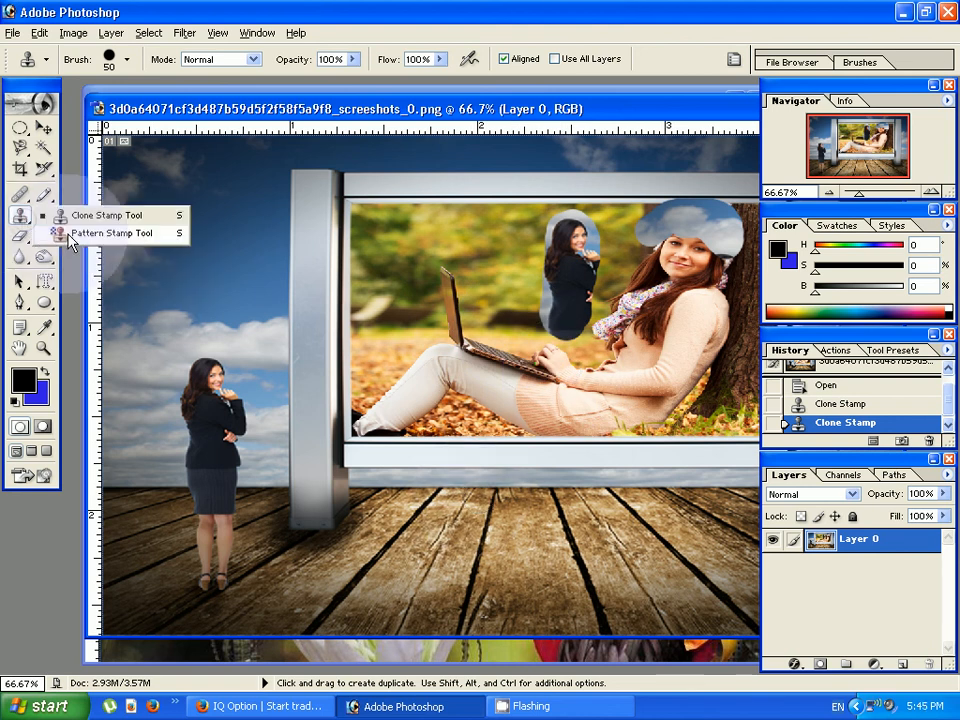
{"action": "left_click", "coordinate": [69, 236]}
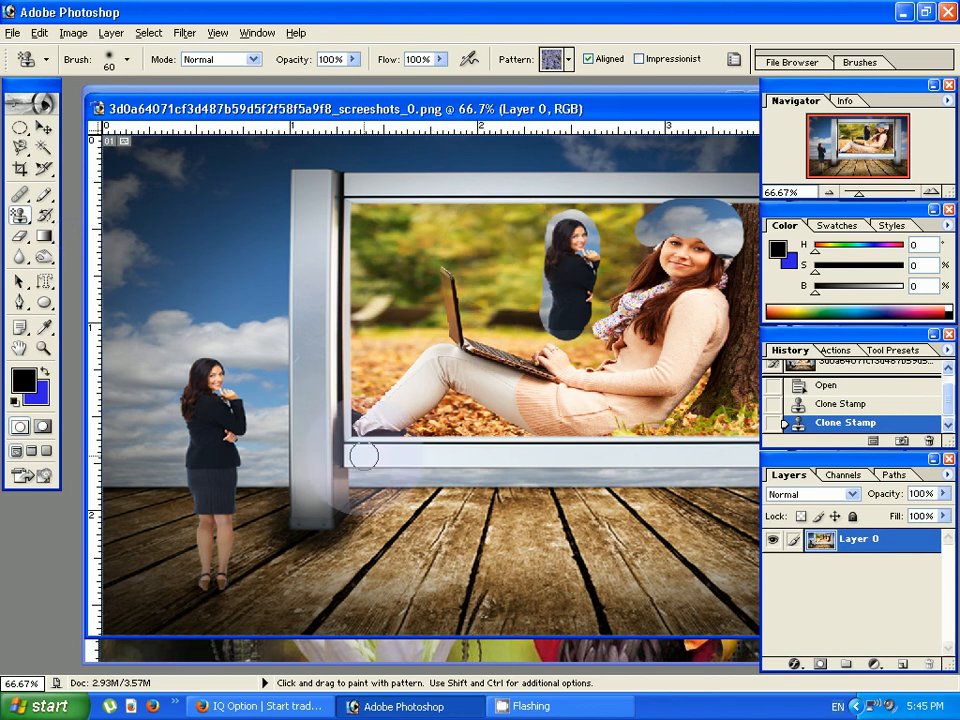
{"action": "left_click_drag", "start_coordinate": [352, 456], "coordinate": [762, 457]}
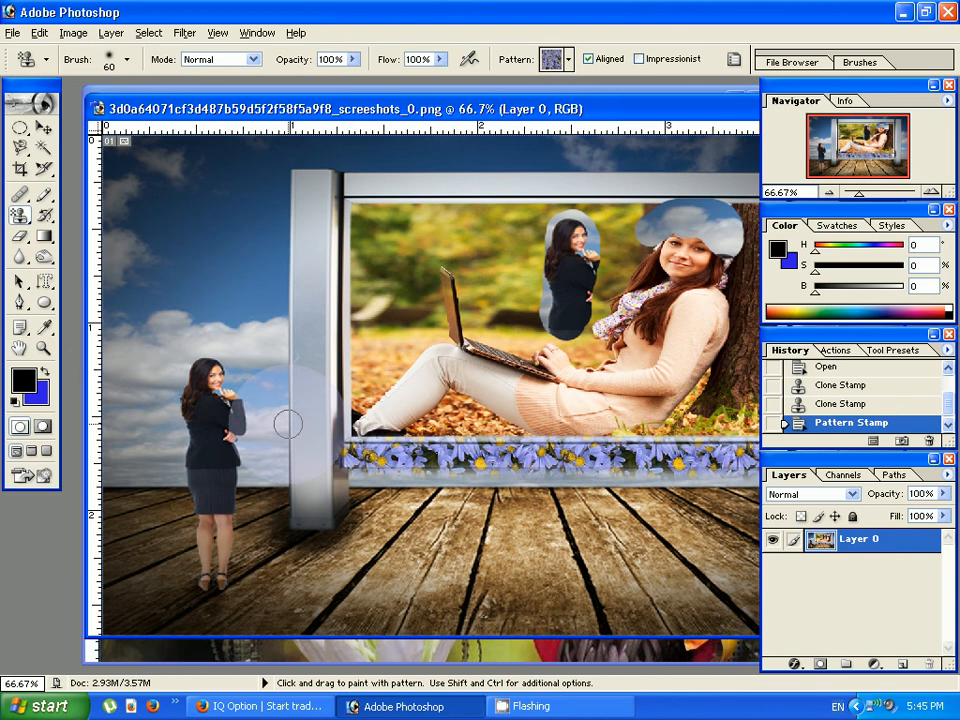
Step: Switch to Firefox to show the Lunar Computer College YouTube channel page
{"action": "left_click", "coordinate": [253, 708]}
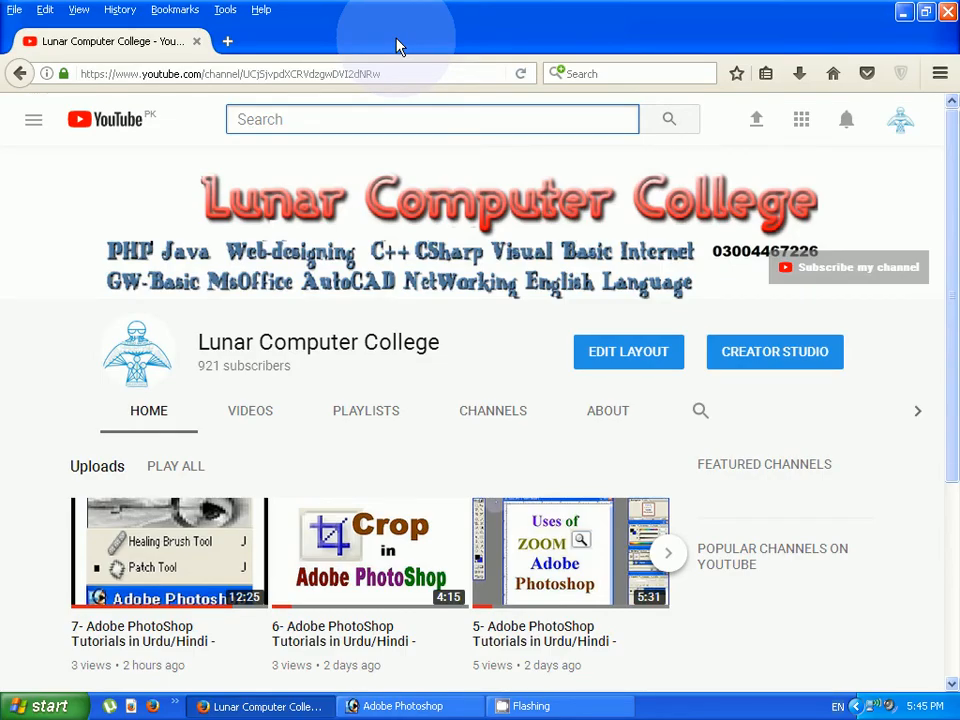